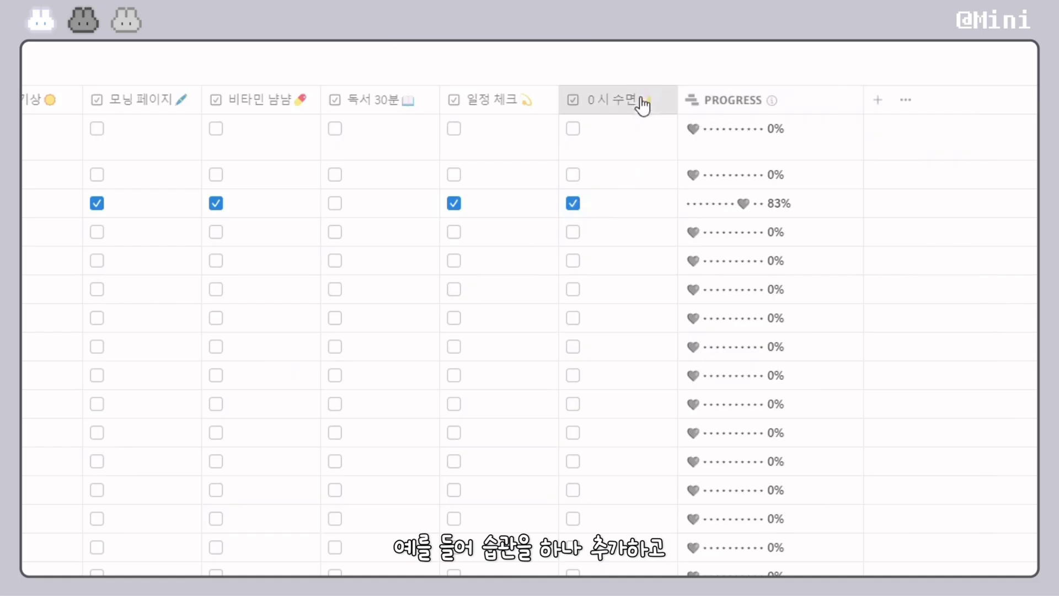
Step: Add another toNumber() term to the achievement-rate formula for an additional habit
{"action": "left_click", "coordinate": [639, 103]}
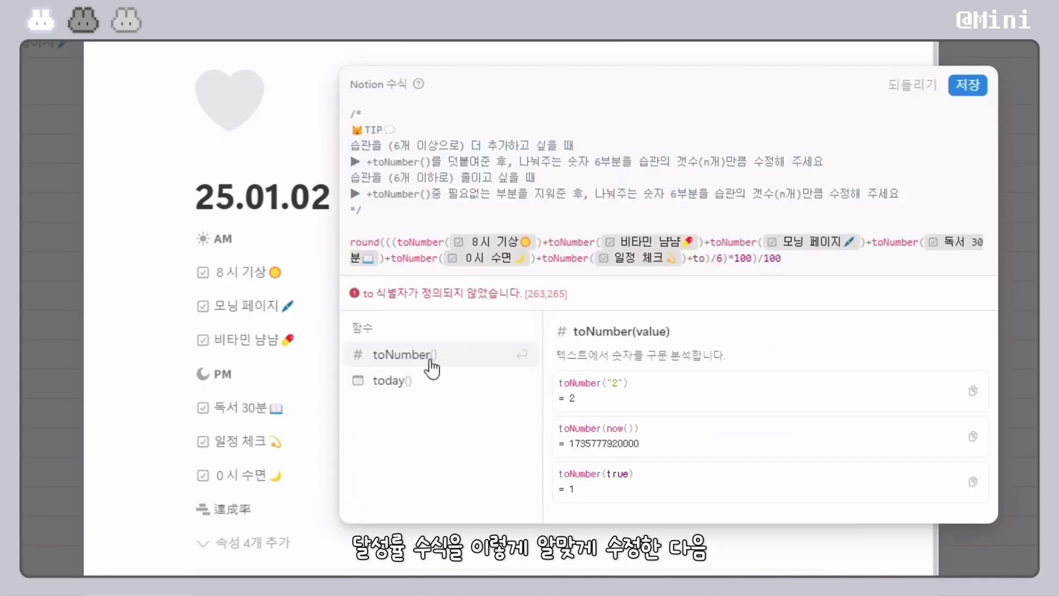
{"action": "left_click", "coordinate": [433, 358]}
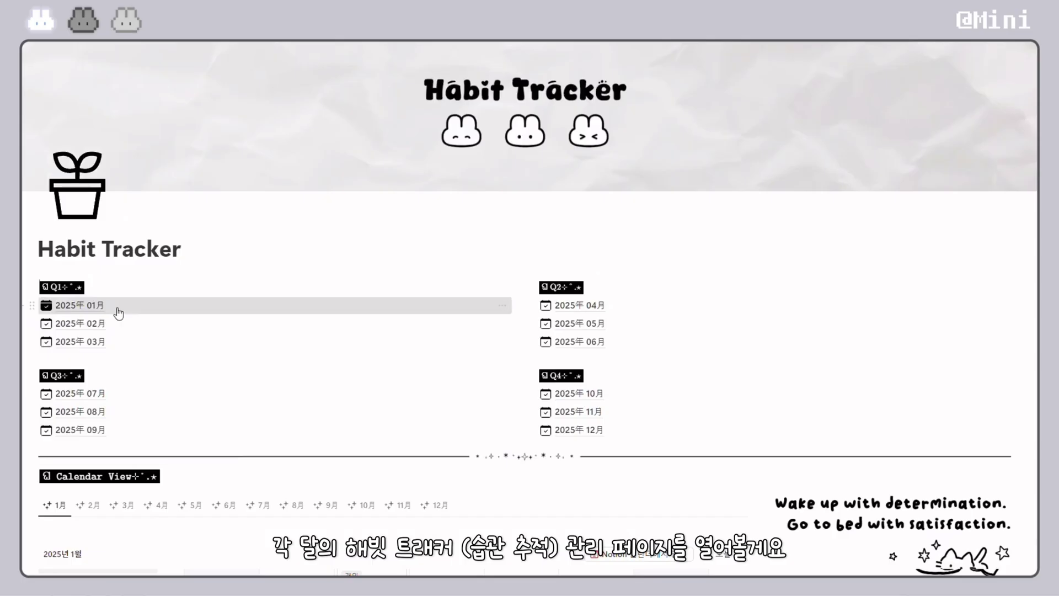
Step: Open the 2025年 01月 habit page, review its achievement rates, and expand the hidden properties of the 25.01.01 entry
{"action": "left_click", "coordinate": [118, 313]}
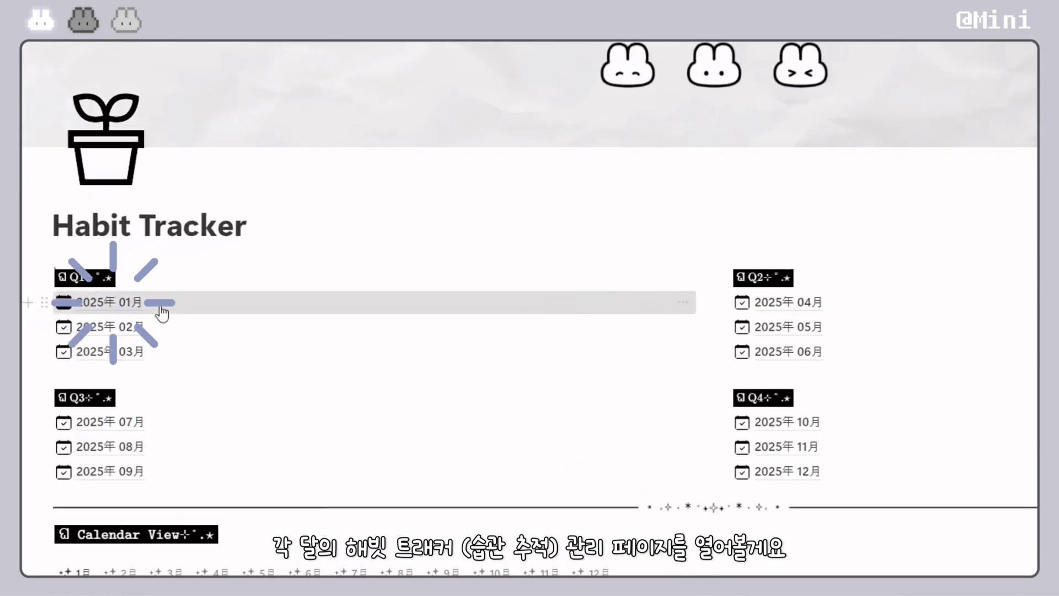
{"action": "left_click", "coordinate": [162, 313]}
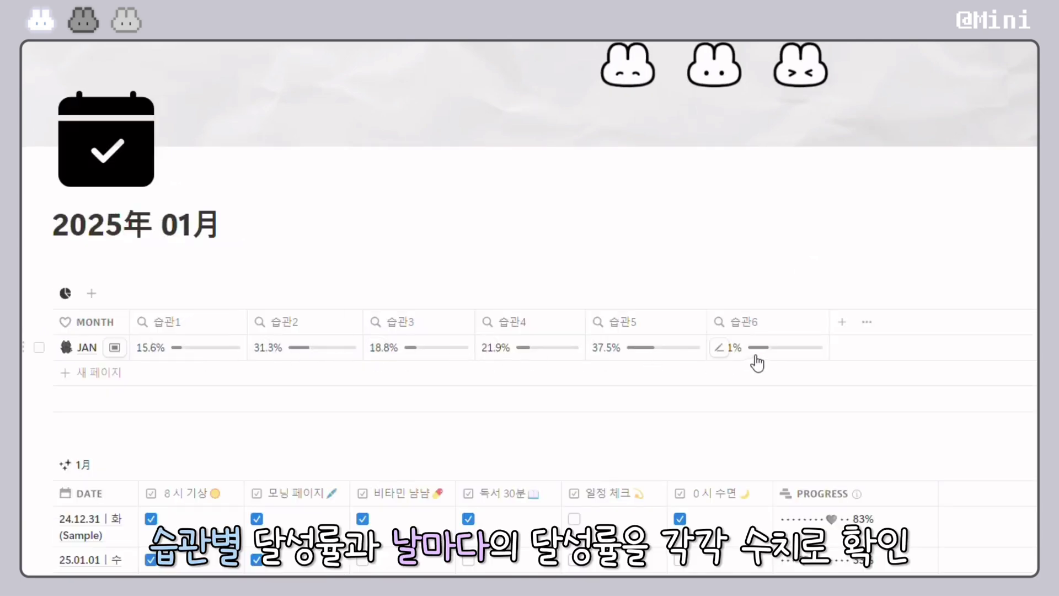
{"action": "scroll", "coordinate": [759, 364], "scroll_direction": "down", "scroll_amount": 5}
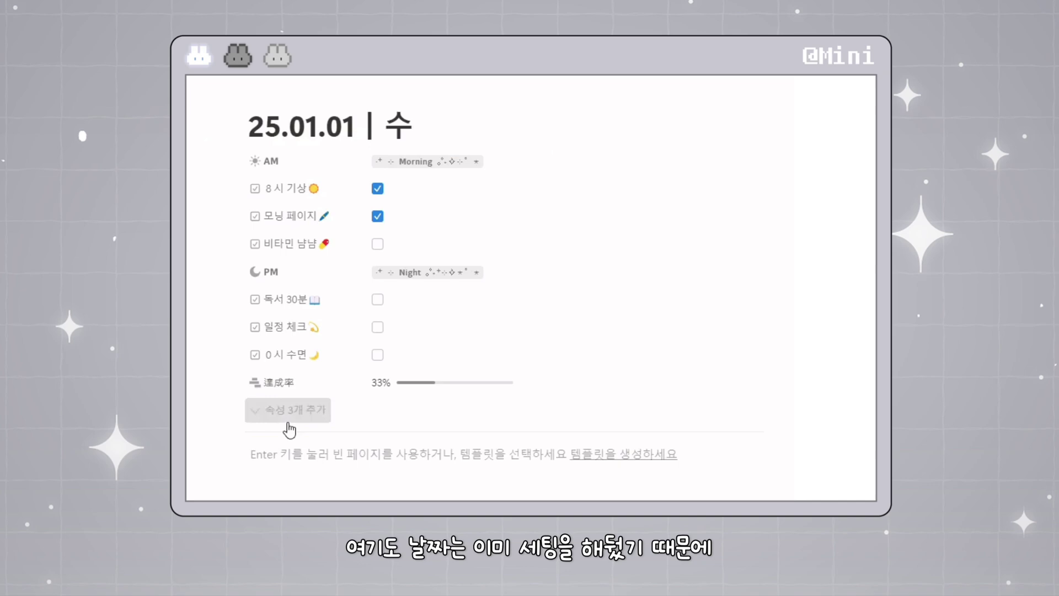
{"action": "left_click", "coordinate": [289, 411]}
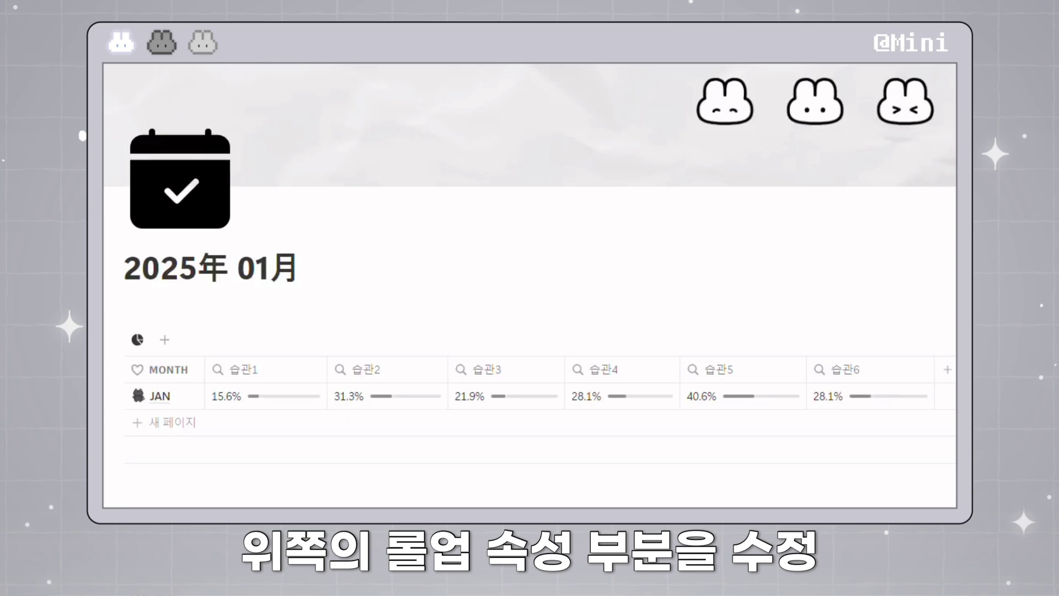
Step: Duplicate the 습관6 rollup property in the monthly summary table and name the copy 새로운 습관
{"action": "left_click", "coordinate": [349, 218]}
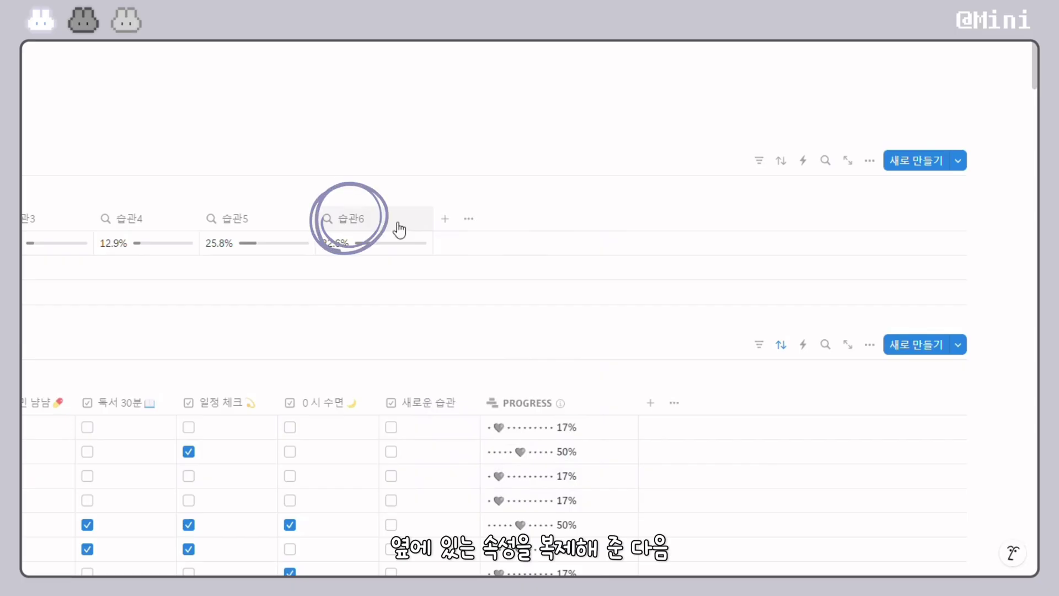
{"action": "left_click", "coordinate": [409, 425]}
{"action": "type", "text": "새로운 습관"}
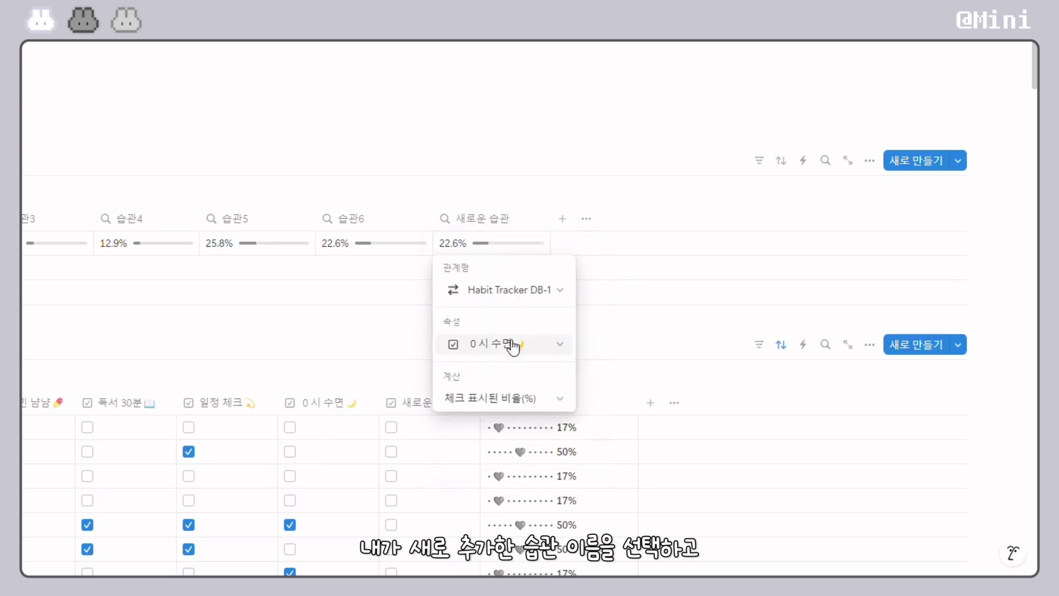
Step: Point the 새로운 습관 rollup at the 새로운 습관 checkbox property and calculate the percentage checked
{"action": "left_click", "coordinate": [511, 343]}
{"action": "left_click", "coordinate": [505, 146]}
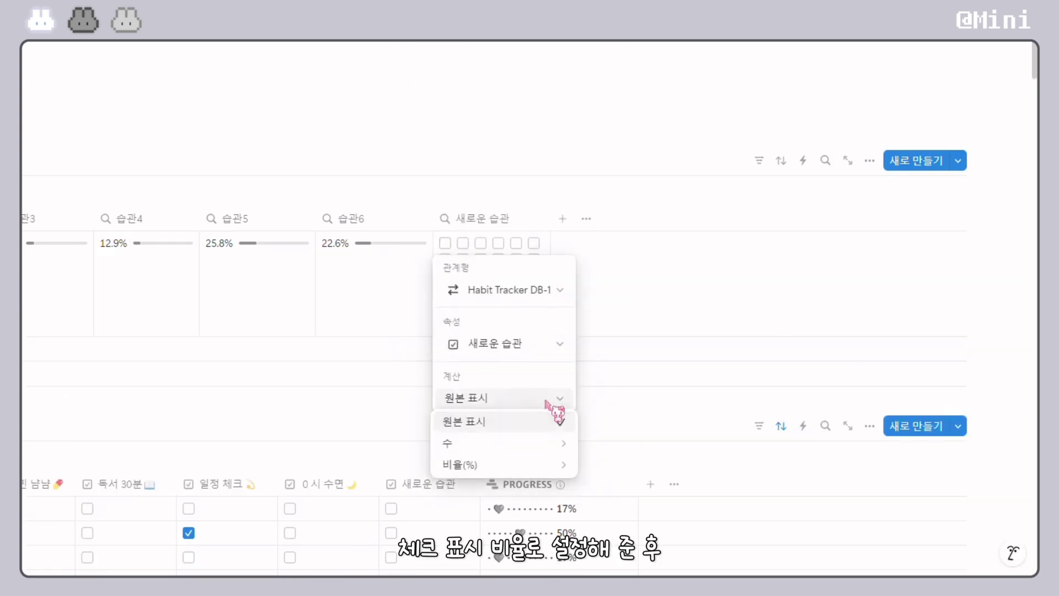
{"action": "mouse_move", "coordinate": [557, 464]}
{"action": "left_click", "coordinate": [621, 448]}
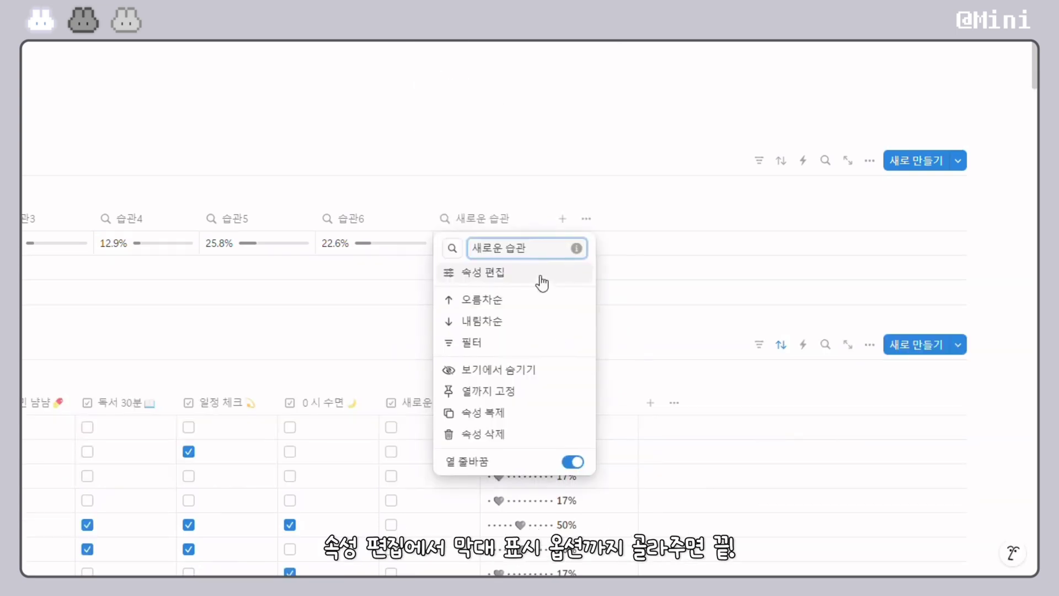
Step: Display the 새로운 습관 rollup as a bar and set its color to 회색
{"action": "left_click", "coordinate": [541, 277]}
{"action": "left_click", "coordinate": [922, 312]}
{"action": "left_click", "coordinate": [973, 361]}
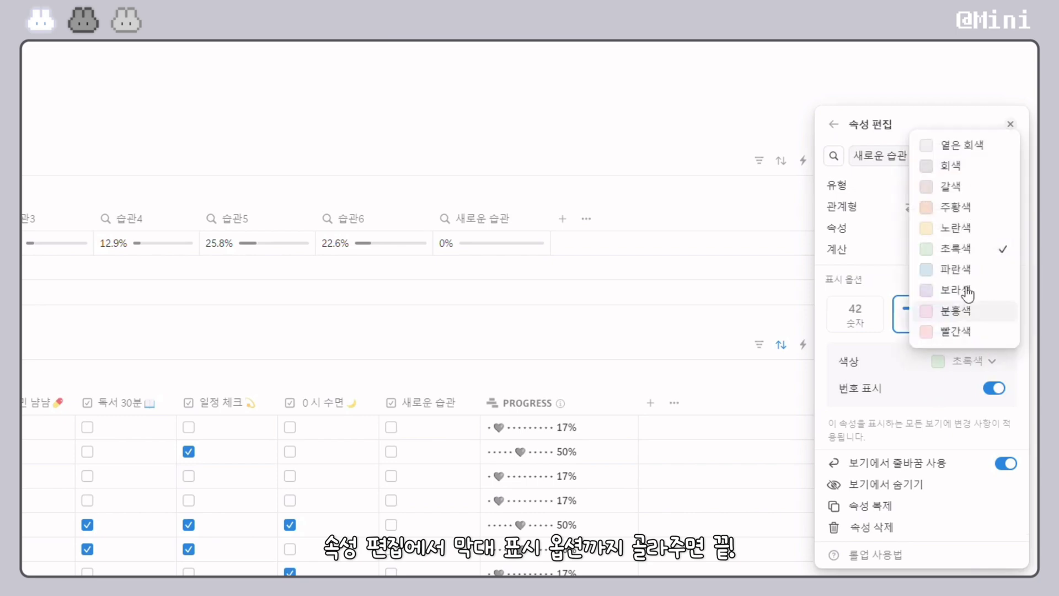
{"action": "left_click", "coordinate": [982, 167]}
Step: Tick the 새로운 습관 checkbox for several days in the January habit table
{"action": "left_click", "coordinate": [423, 431]}
{"action": "left_click", "coordinate": [421, 428]}
{"action": "left_click", "coordinate": [419, 452]}
{"action": "left_click", "coordinate": [391, 524]}
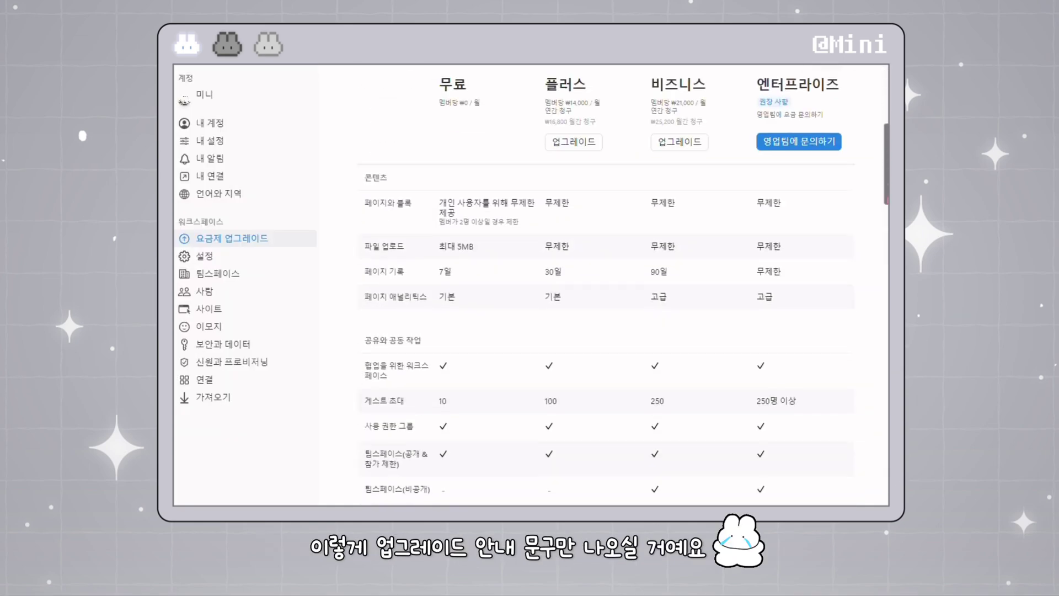
Step: Review the plan comparison and delete the locked 1月 chart block below the January habit table
{"action": "scroll", "coordinate": [607, 331], "scroll_direction": "down", "scroll_amount": 5}
{"action": "left_click_drag", "start_coordinate": [570, 376], "coordinate": [541, 381]}
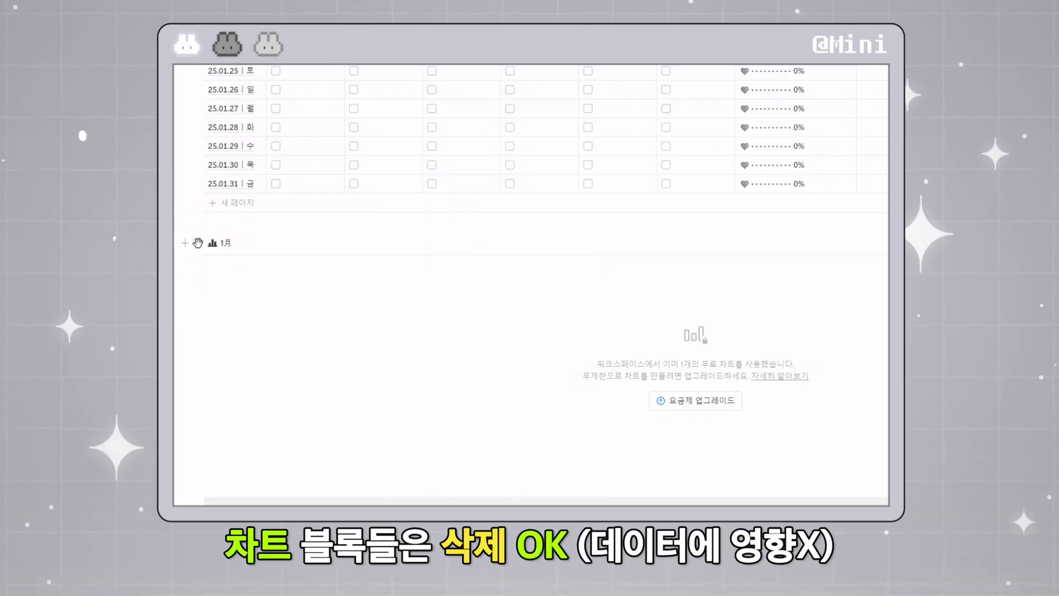
{"action": "left_click", "coordinate": [184, 239]}
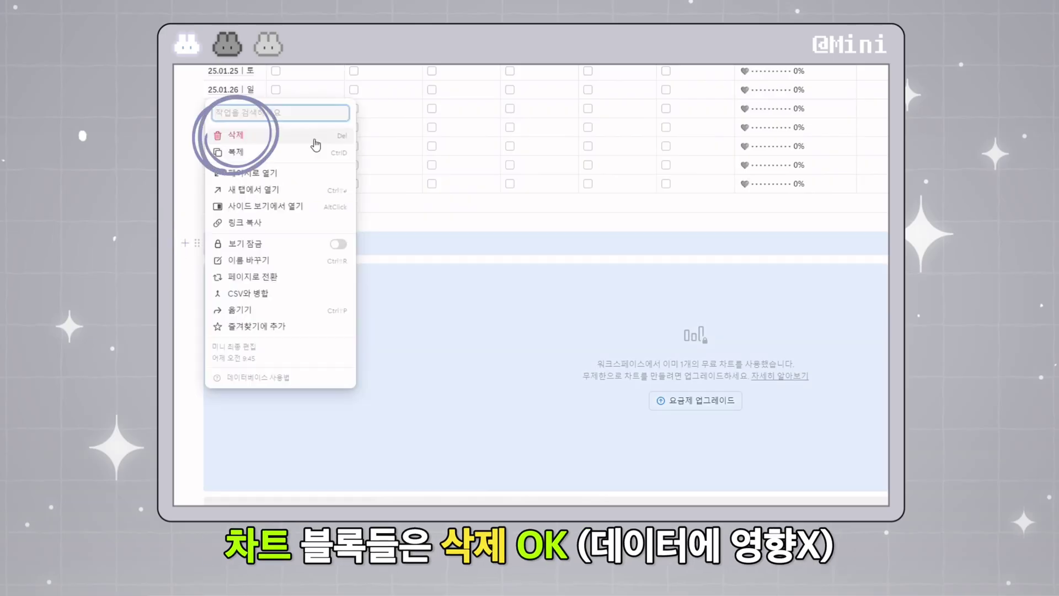
{"action": "left_click", "coordinate": [312, 141]}
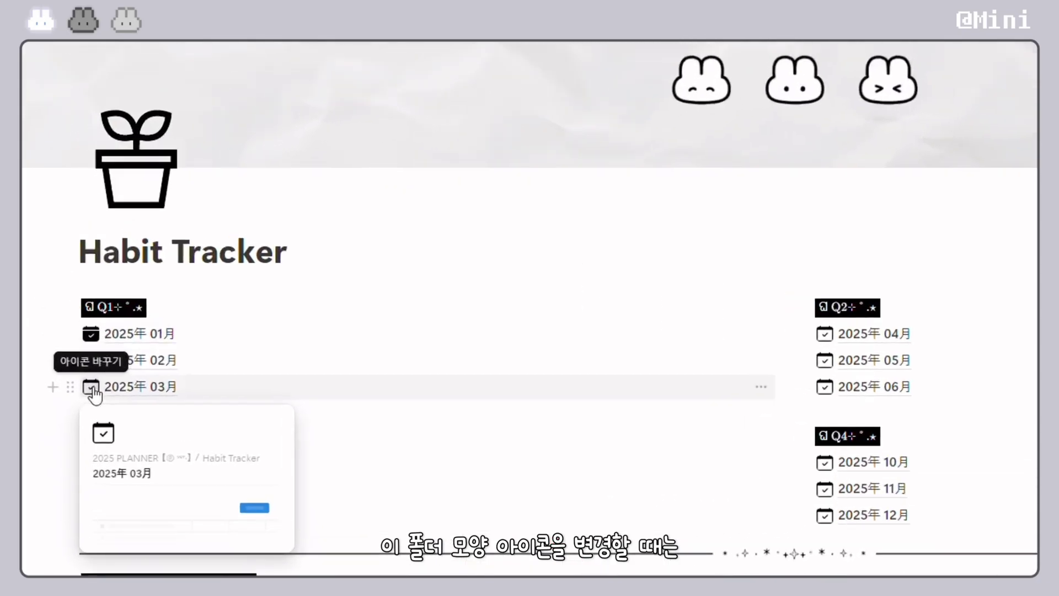
Step: Copy the image address of the 2025年 01月 page icon and apply it as the icon of 2025年 02月
{"action": "right_click", "coordinate": [149, 179]}
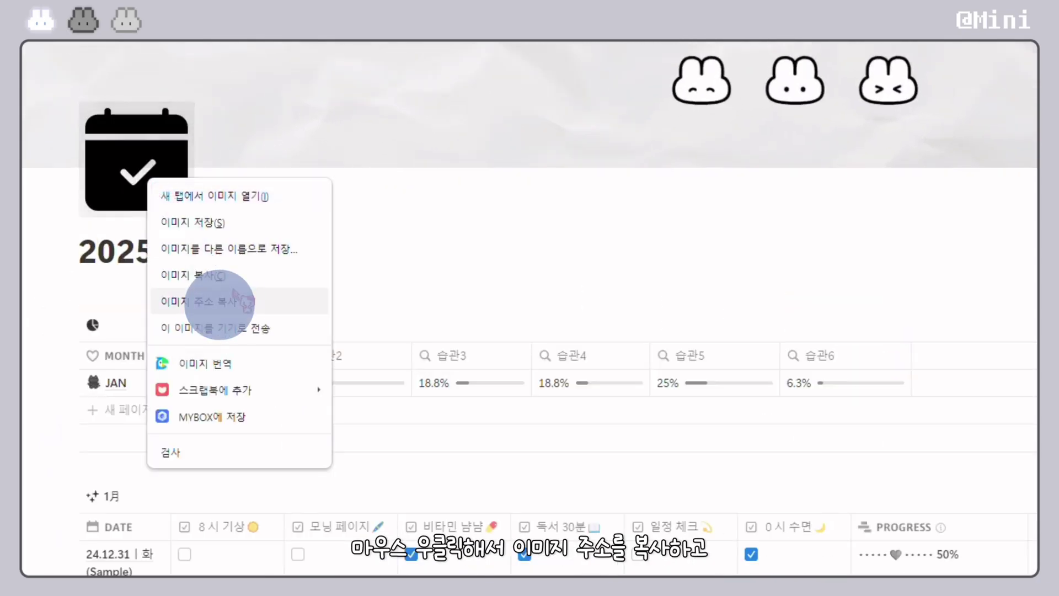
{"action": "left_click", "coordinate": [157, 281]}
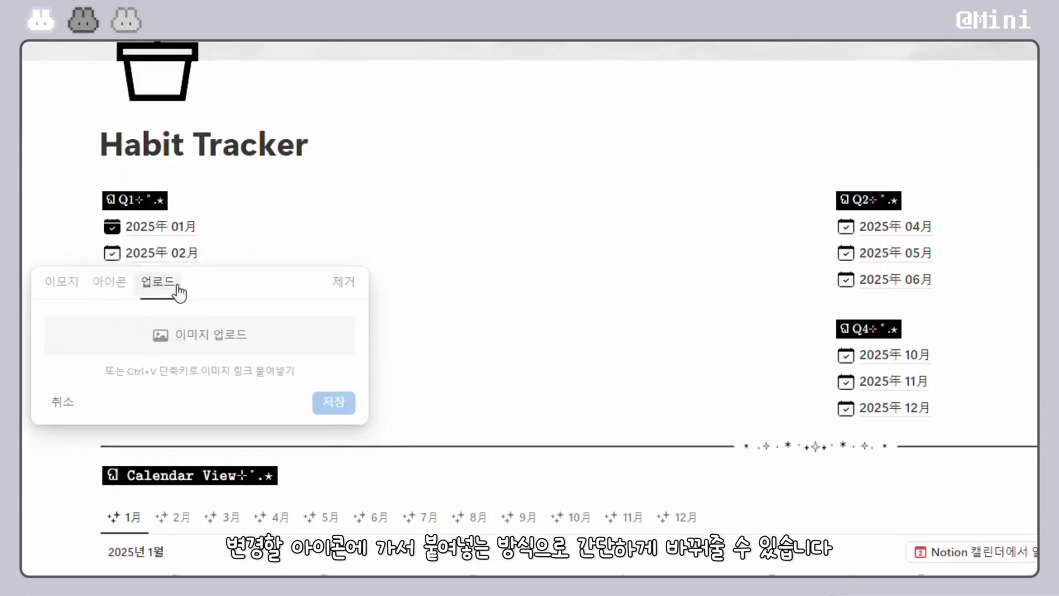
{"action": "key", "text": "ctrl+v"}
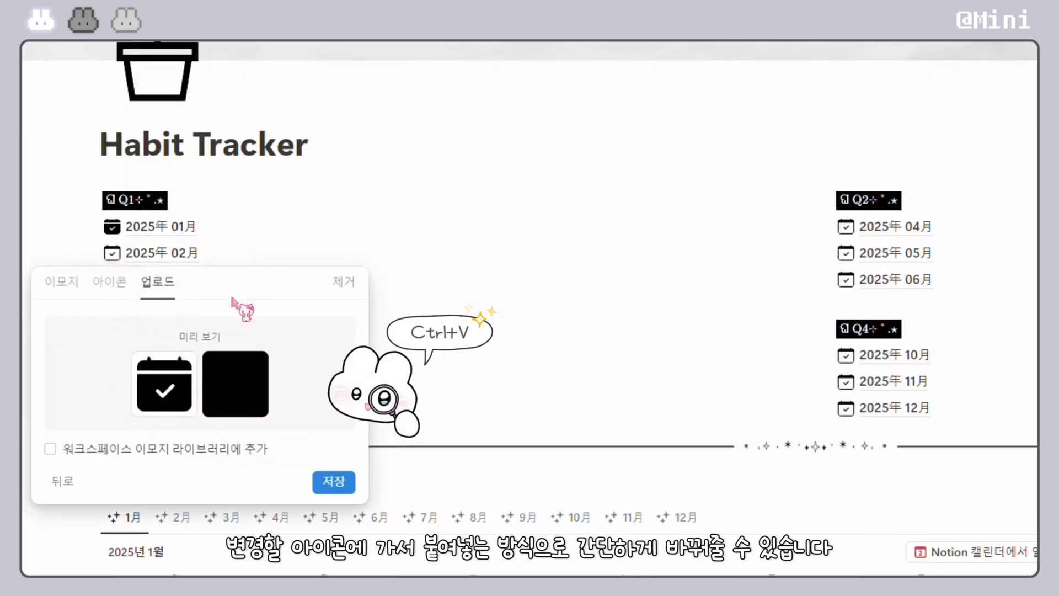
{"action": "left_click", "coordinate": [359, 305]}
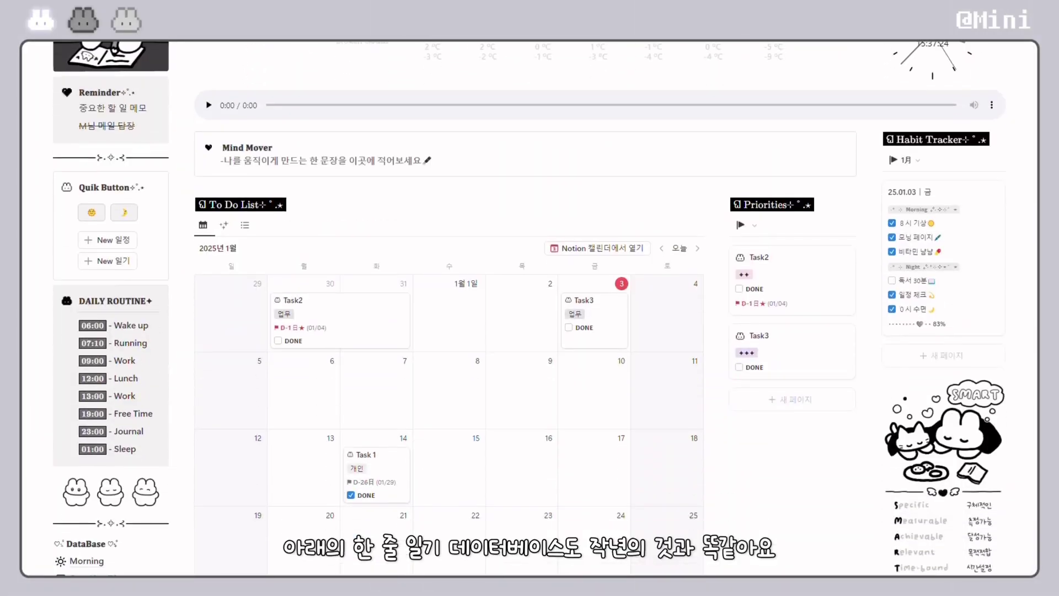
Step: Title the 2025/01/03 one-line diary entry "3분이면 충분한 한 줄 일기..!!" and end it with the second 천사 emoji and a 별 emoji
{"action": "scroll", "coordinate": [529, 309], "scroll_direction": "down", "scroll_amount": 6}
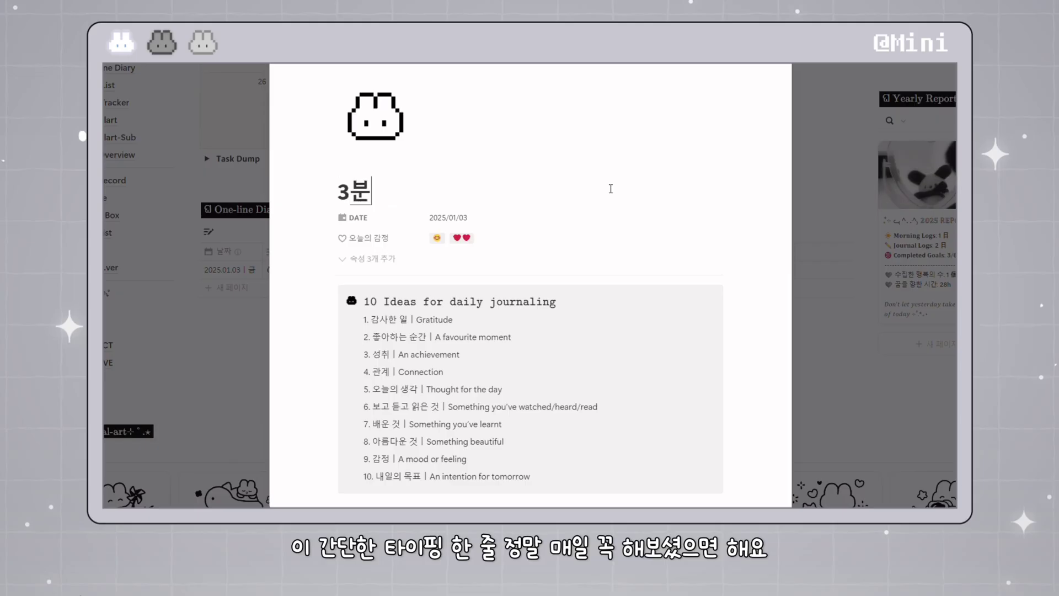
{"action": "type", "text": "이면 충"}
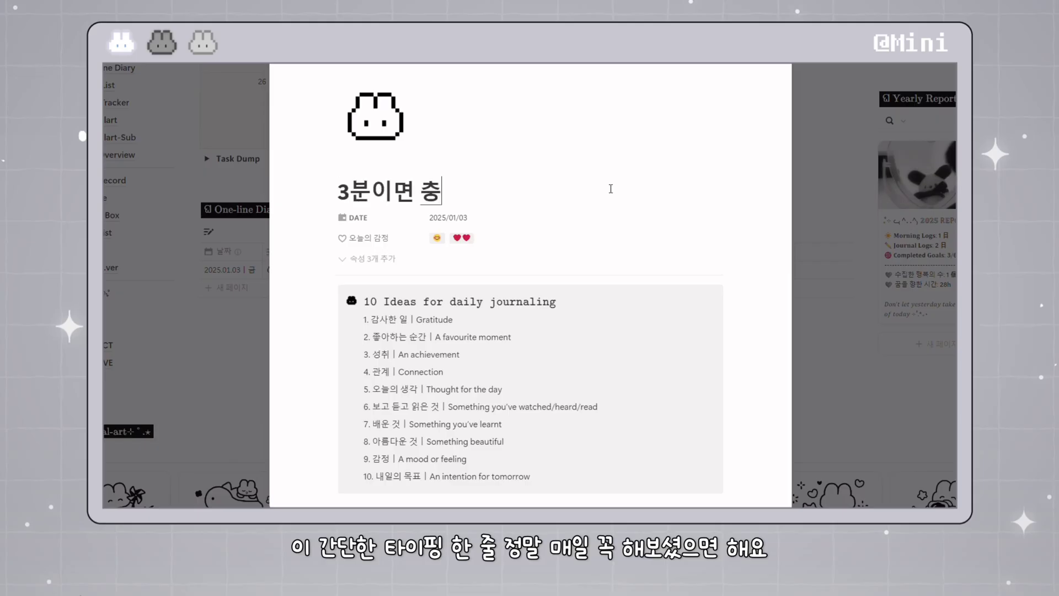
{"action": "type", "text": "분한 한 줄 일기..!!:천사"}
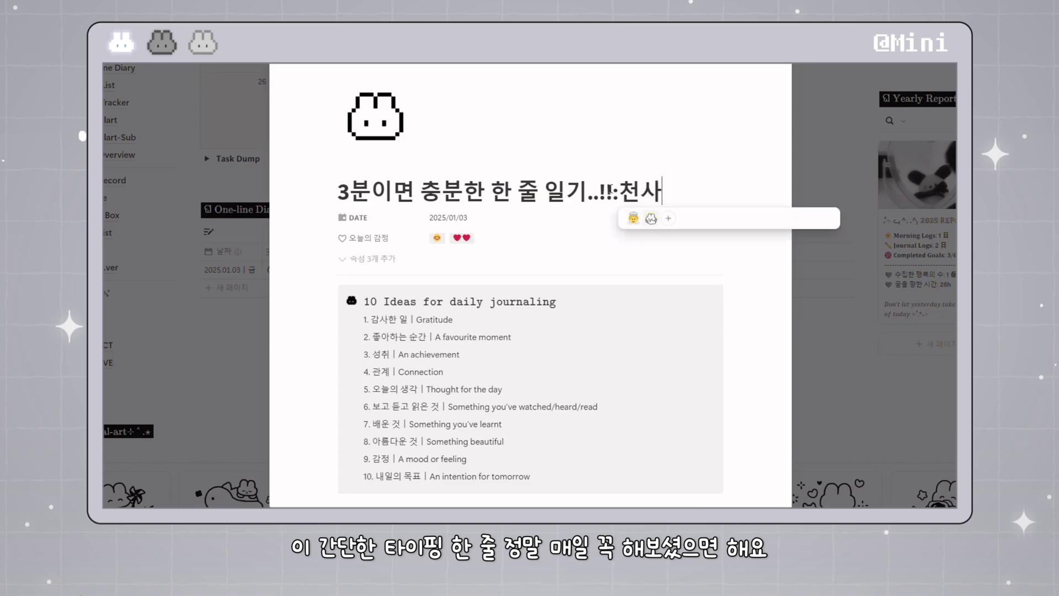
{"action": "key", "text": "Right"}
{"action": "key", "text": "Return"}
{"action": "type", "text": ":별"}
{"action": "key", "text": "Return"}
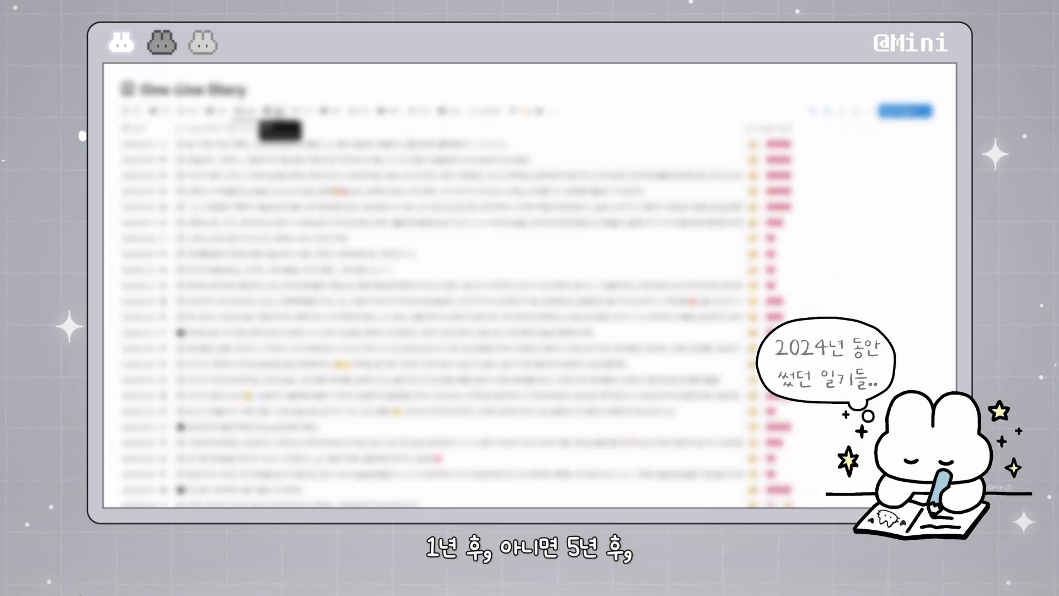
Step: Browse the 2024 One-Line Diary month by month and examine its entries in the gallery view
{"action": "left_click", "coordinate": [278, 113]}
{"action": "left_click", "coordinate": [305, 112]}
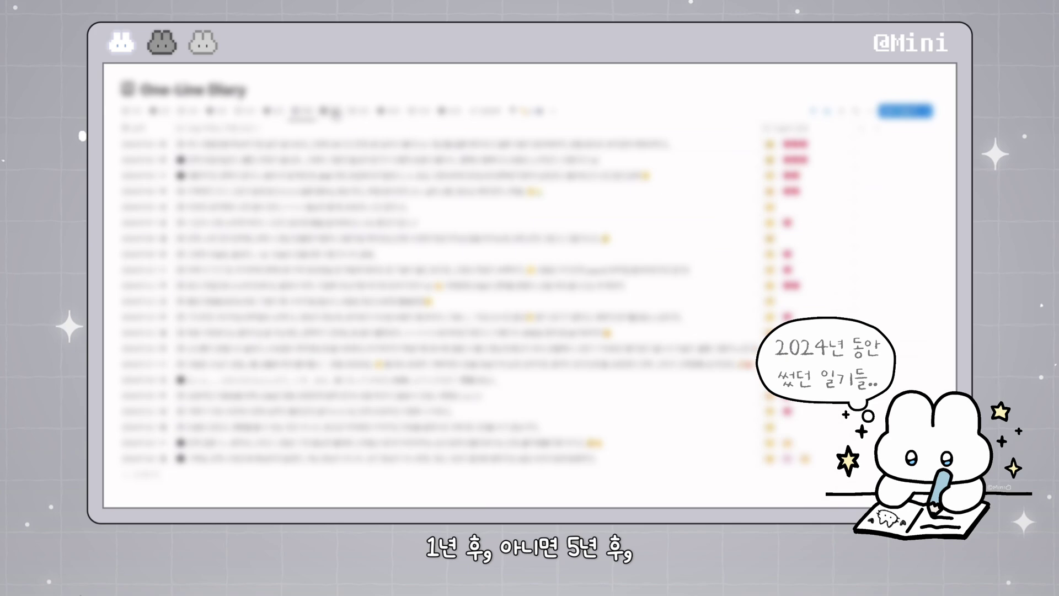
{"action": "left_click", "coordinate": [333, 112]}
{"action": "left_click", "coordinate": [363, 113]}
{"action": "left_click", "coordinate": [393, 114]}
{"action": "left_click", "coordinate": [422, 114]}
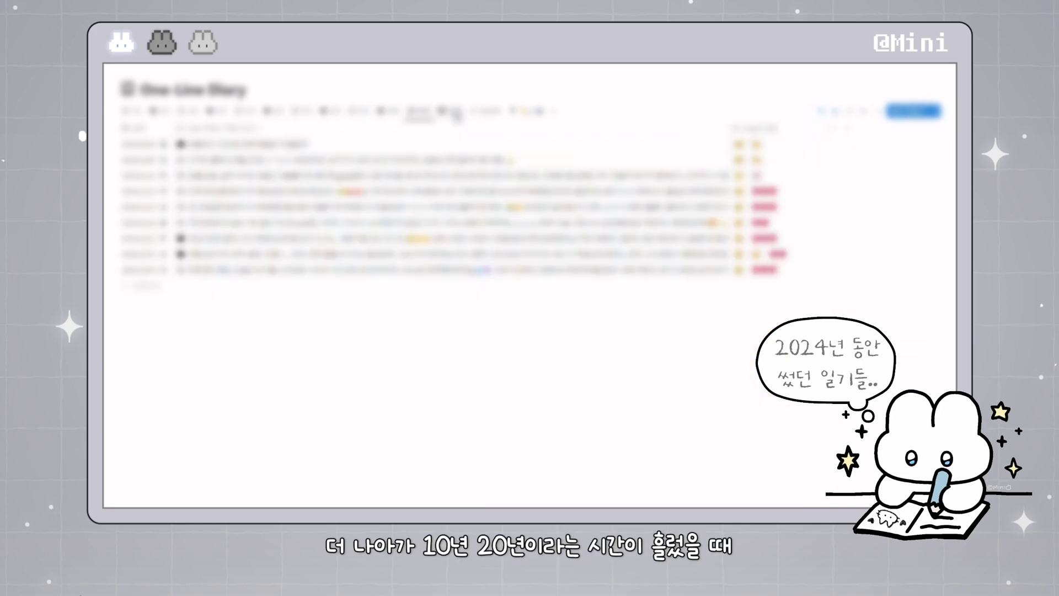
{"action": "left_click", "coordinate": [458, 113]}
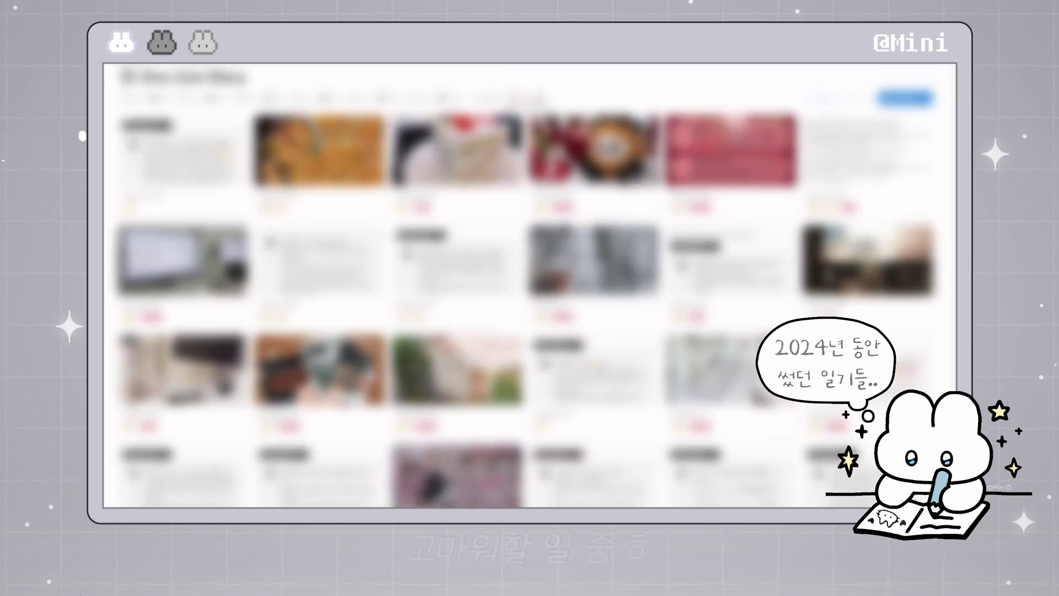
{"action": "scroll", "coordinate": [530, 285], "scroll_direction": "down", "scroll_amount": 3}
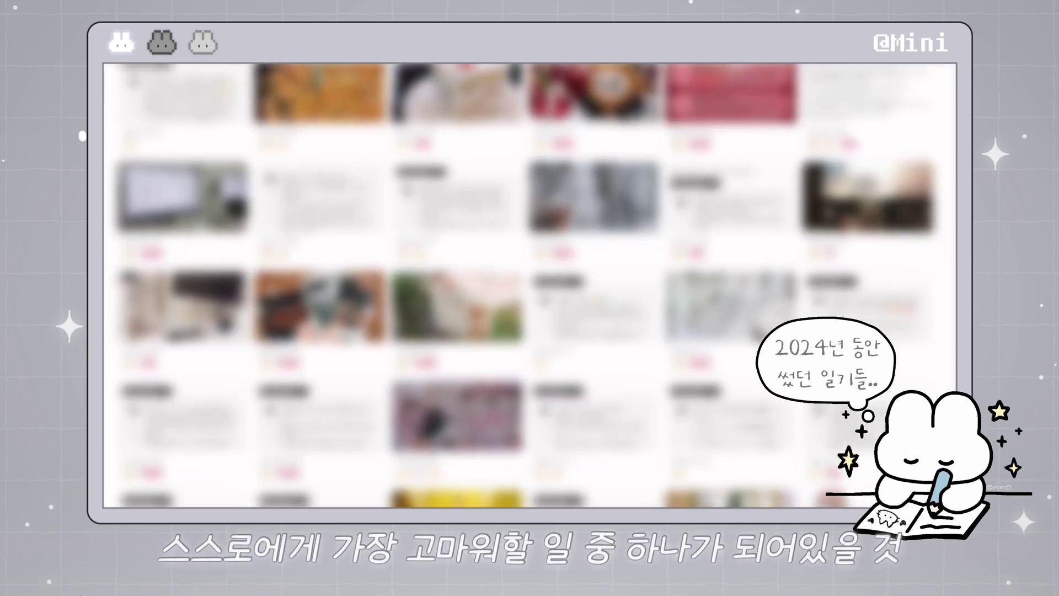
{"action": "scroll", "coordinate": [529, 285], "scroll_direction": "down", "scroll_amount": 5}
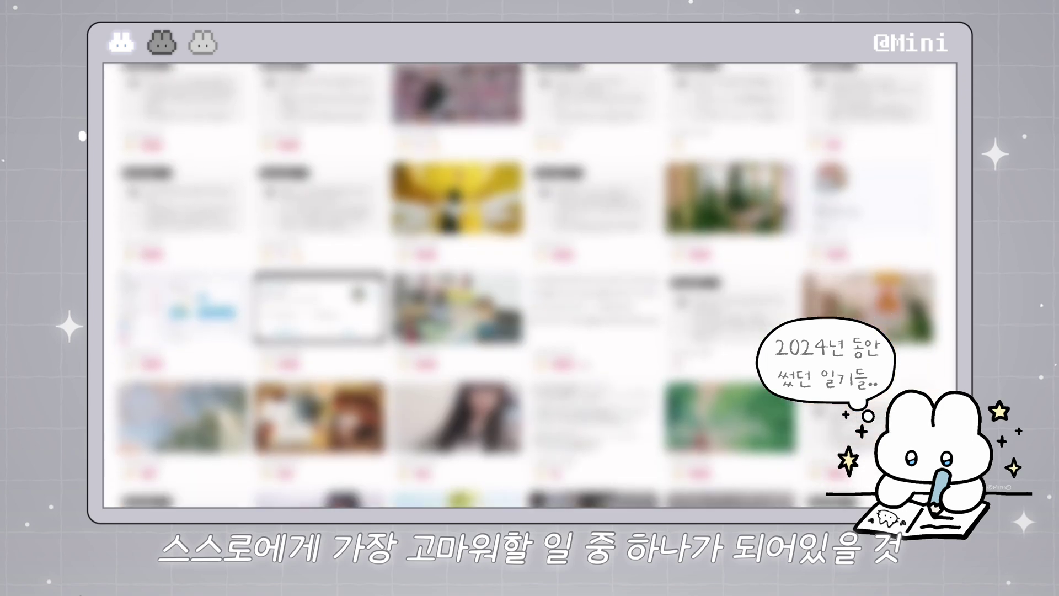
{"action": "scroll", "coordinate": [530, 285], "scroll_direction": "down", "scroll_amount": 5}
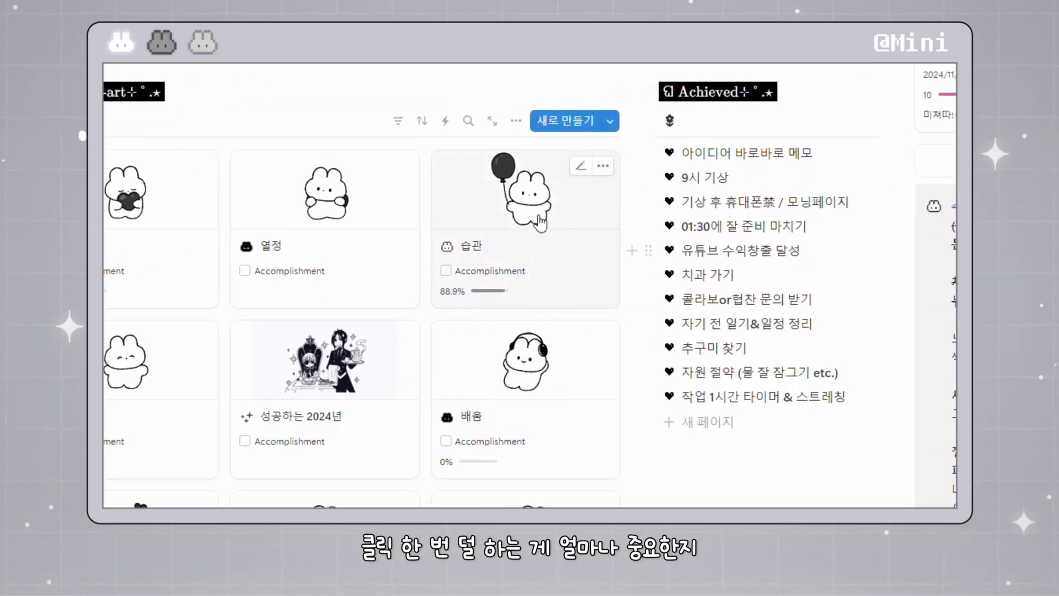
Step: Open Objective ② under Goal 1 in the 2025 Mandal-art and mark it complete
{"action": "left_click", "coordinate": [540, 223]}
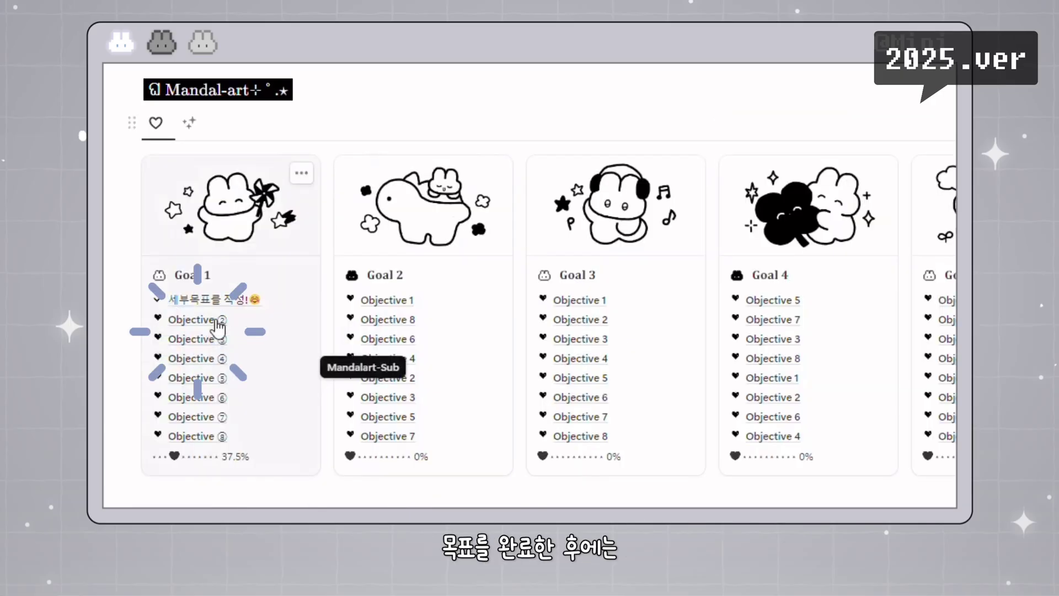
{"action": "left_click", "coordinate": [219, 326]}
{"action": "left_click", "coordinate": [263, 328]}
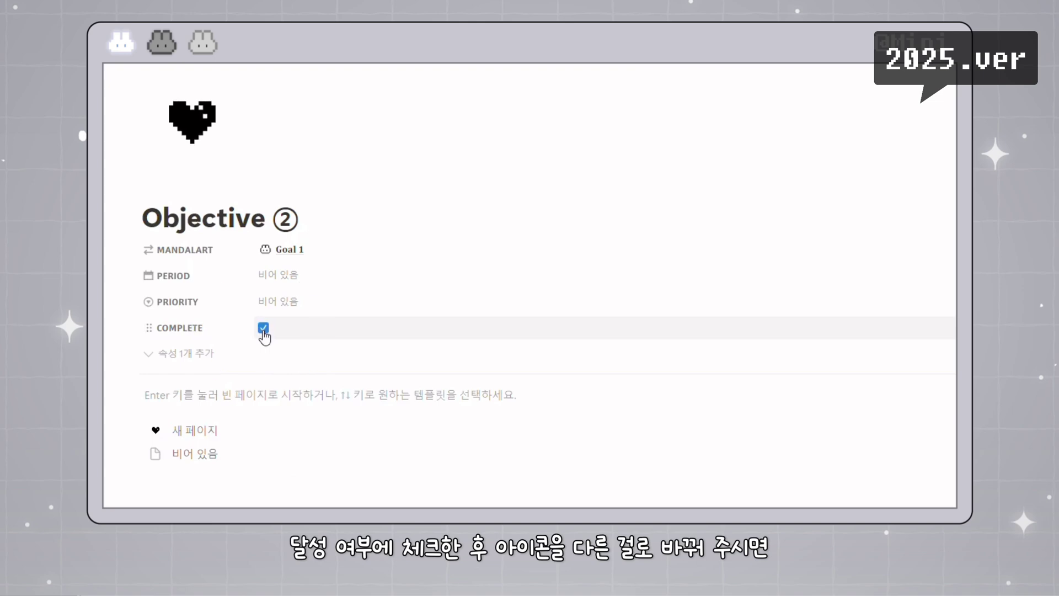